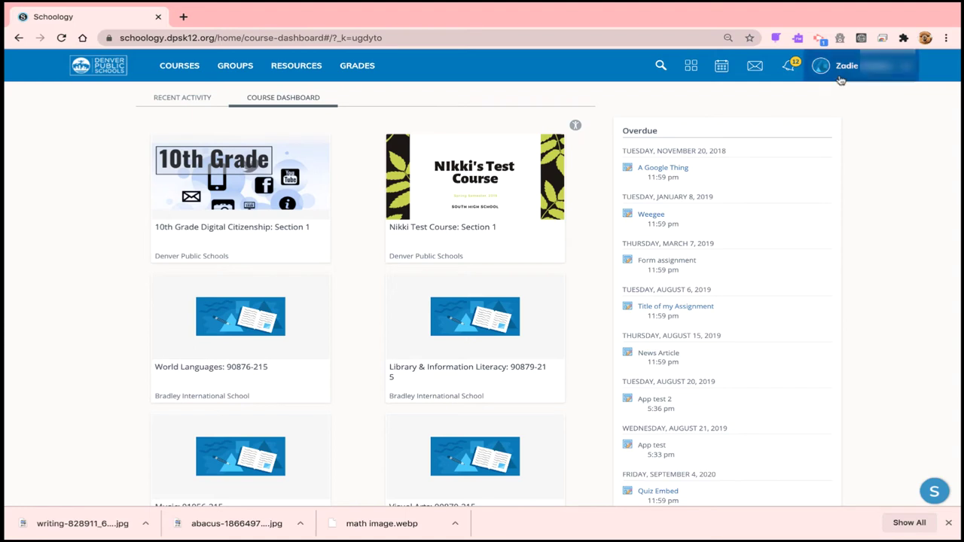
Open the profile's portfolios and create a new portfolio.
{"action": "left_click", "coordinate": [848, 66]}
{"action": "left_click", "coordinate": [807, 96]}
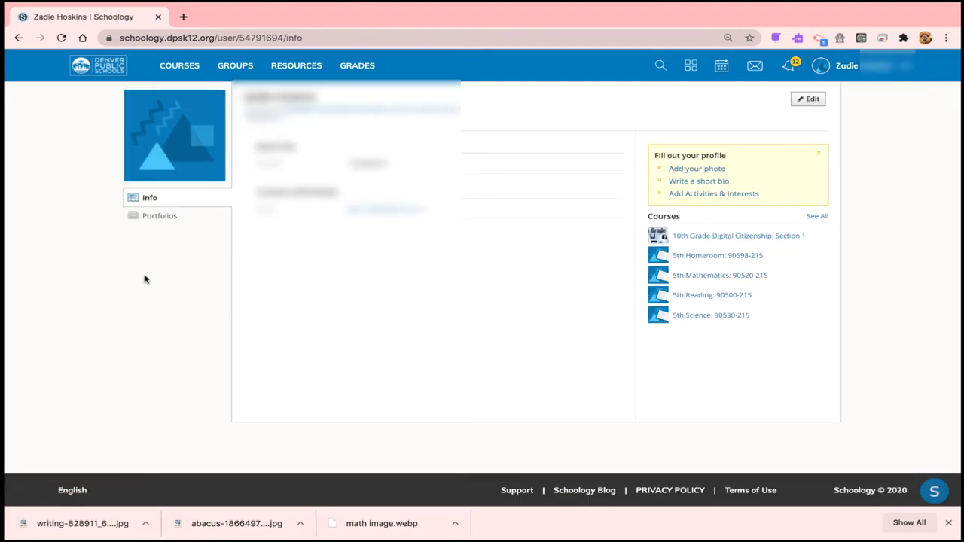
{"action": "left_click", "coordinate": [147, 218]}
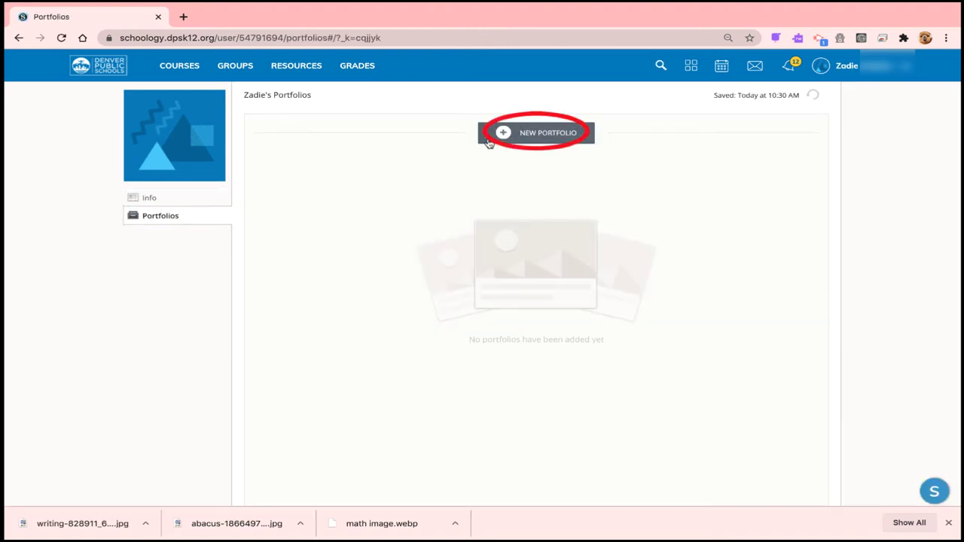
{"action": "left_click", "coordinate": [504, 134]}
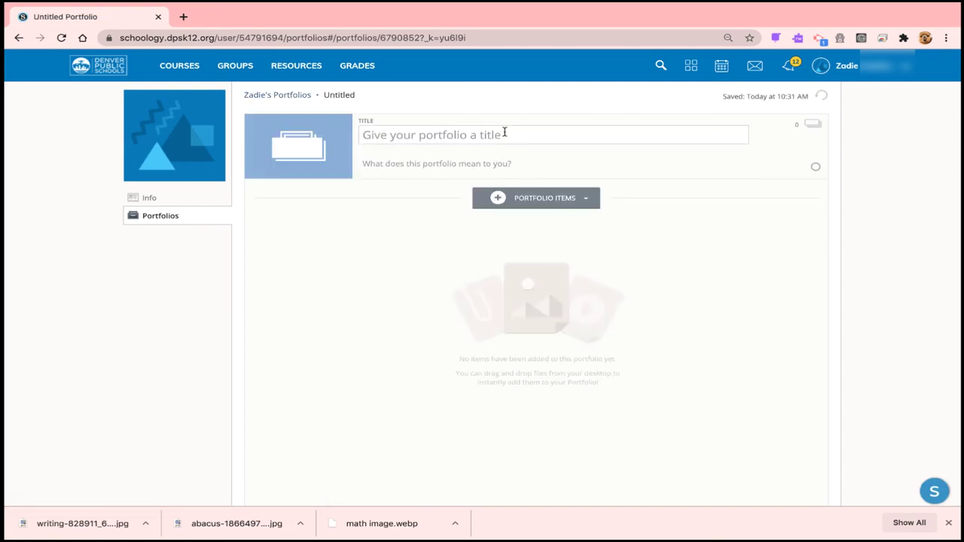
Upload writing-828911_640.jpg from Downloads as the new portfolio's cover image.
{"action": "left_click", "coordinate": [300, 129]}
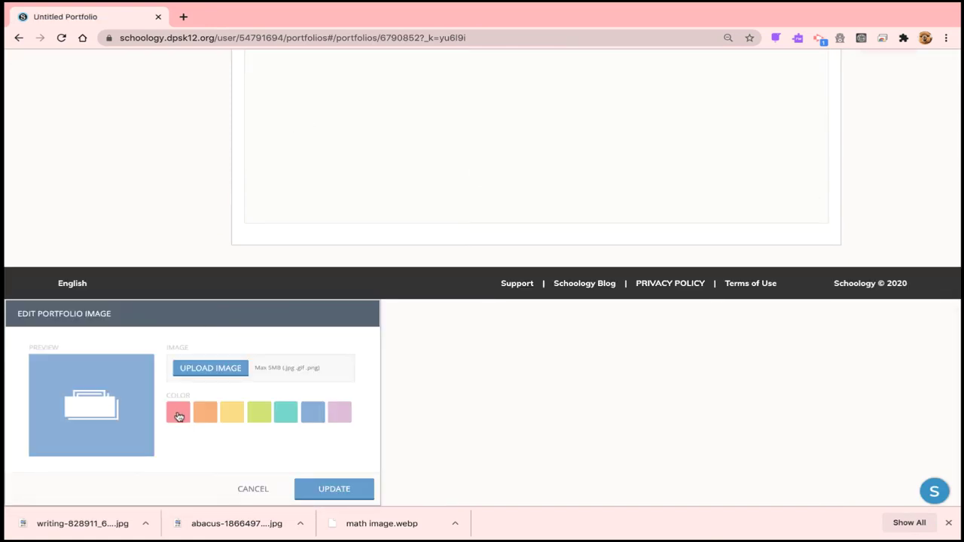
{"action": "left_click", "coordinate": [179, 414]}
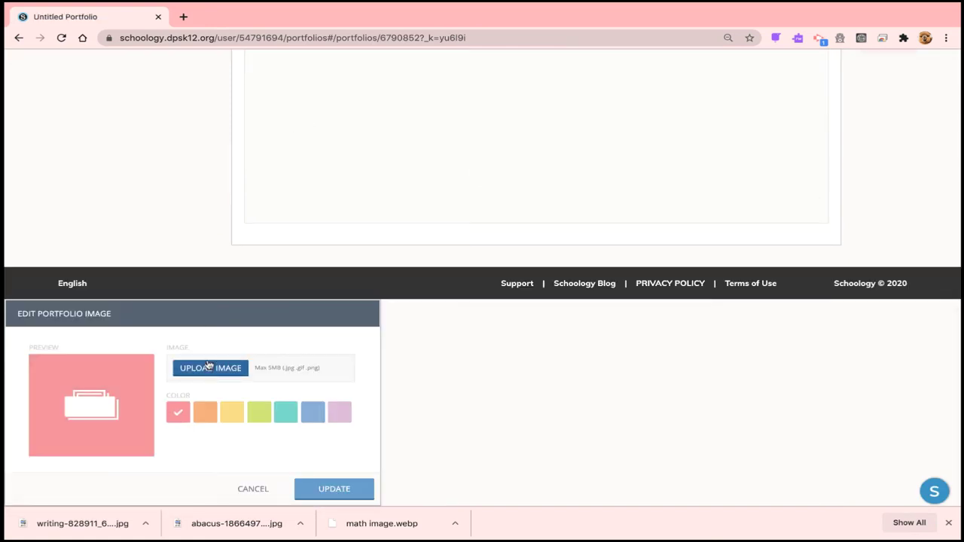
{"action": "left_click", "coordinate": [210, 366]}
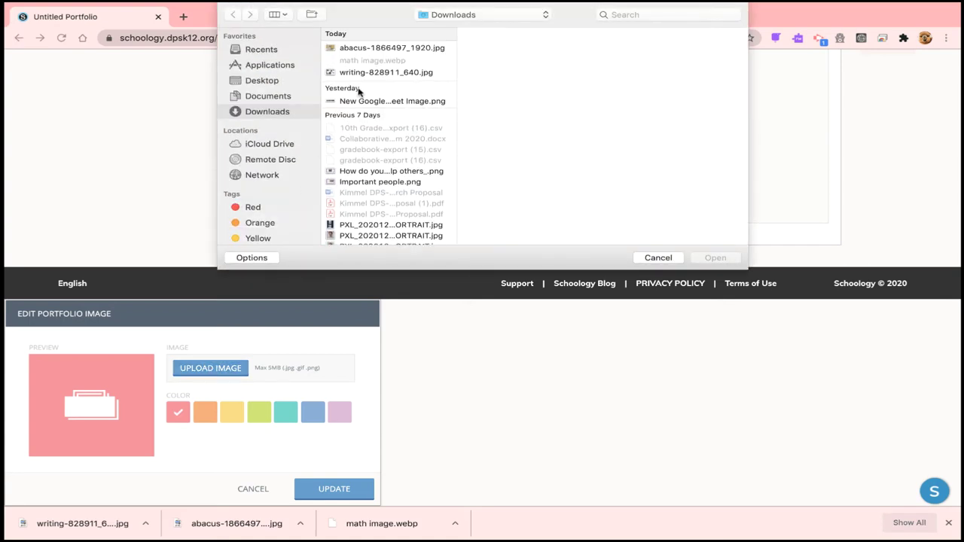
{"action": "double_click", "coordinate": [360, 73]}
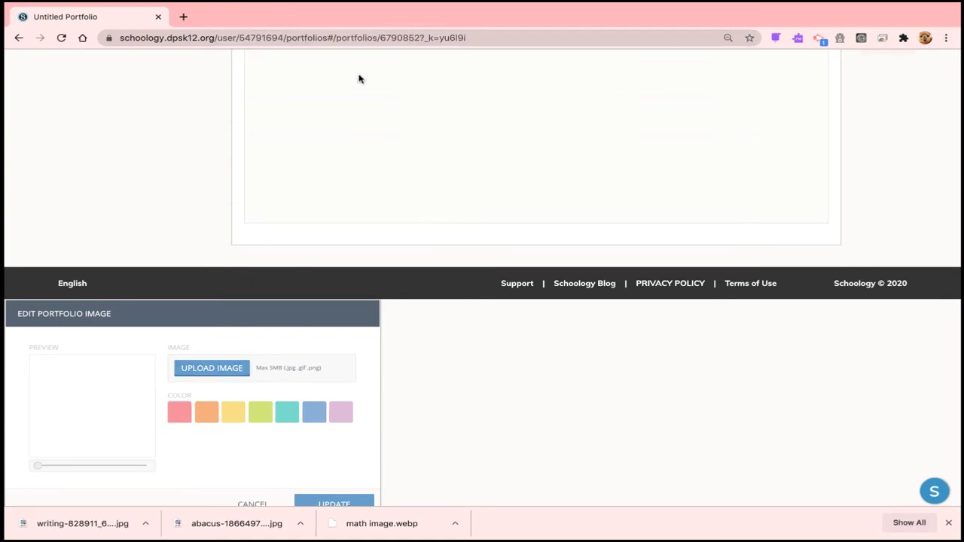
{"action": "left_click", "coordinate": [323, 499]}
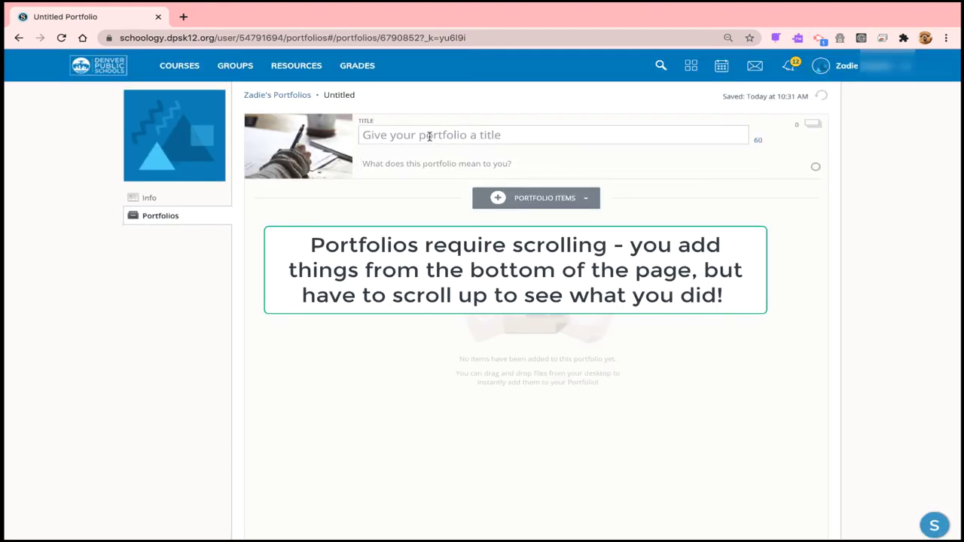
Title the portfolio "English Competencies".
{"action": "left_click", "coordinate": [429, 136]}
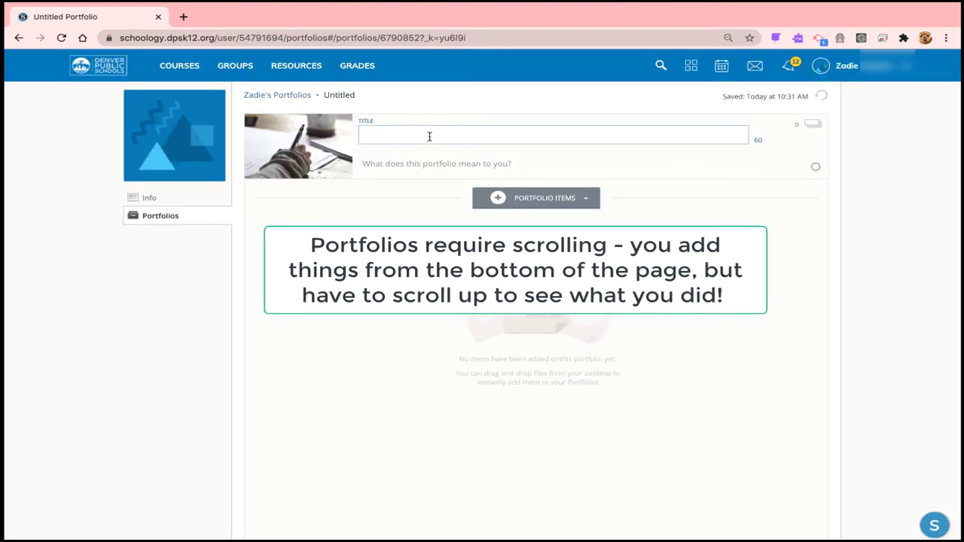
{"action": "type", "text": "English Competencies"}
{"action": "left_click", "coordinate": [428, 162]}
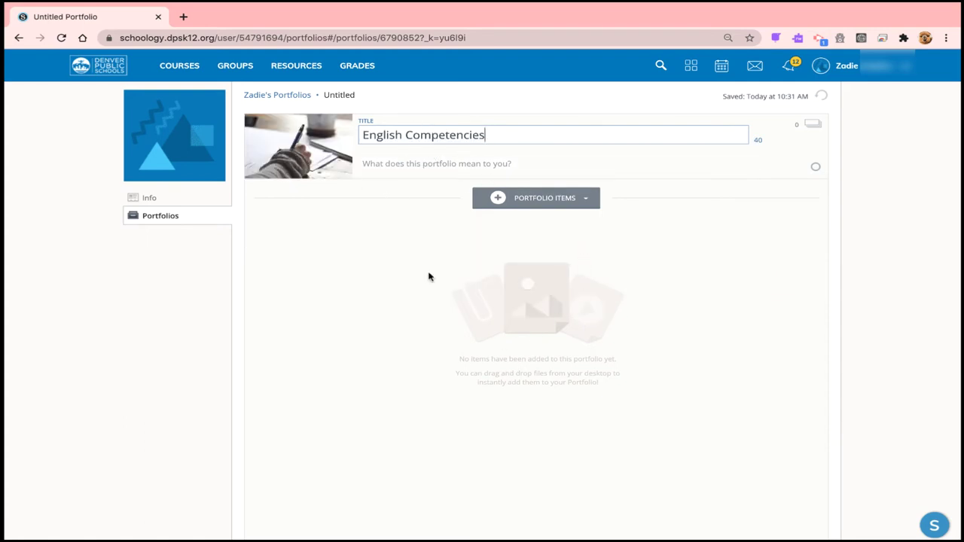
Add the Argumentative Writing Task 1 assignment submission from 10th Grade Digital Citizenship: Section 1 to the portfolio.
{"action": "left_click", "coordinate": [550, 198]}
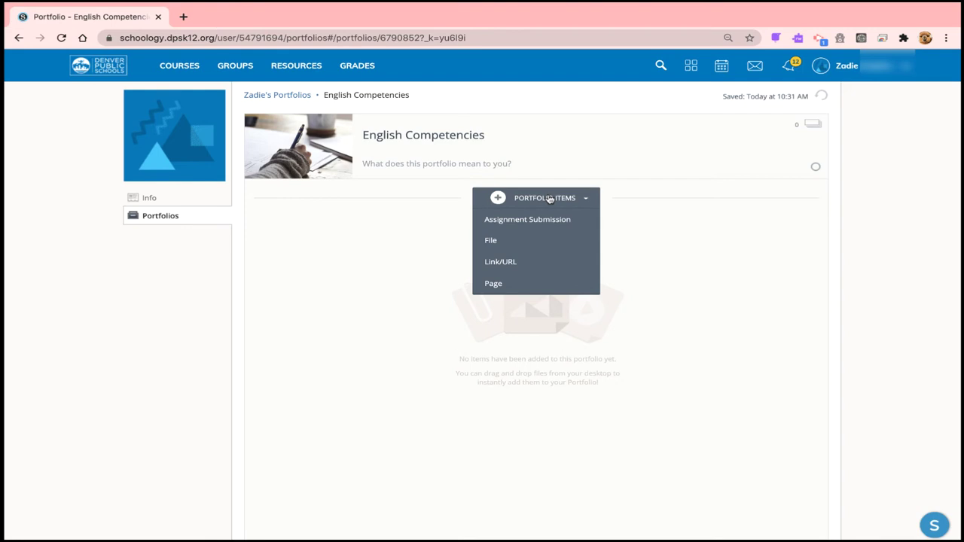
{"action": "left_click", "coordinate": [547, 220]}
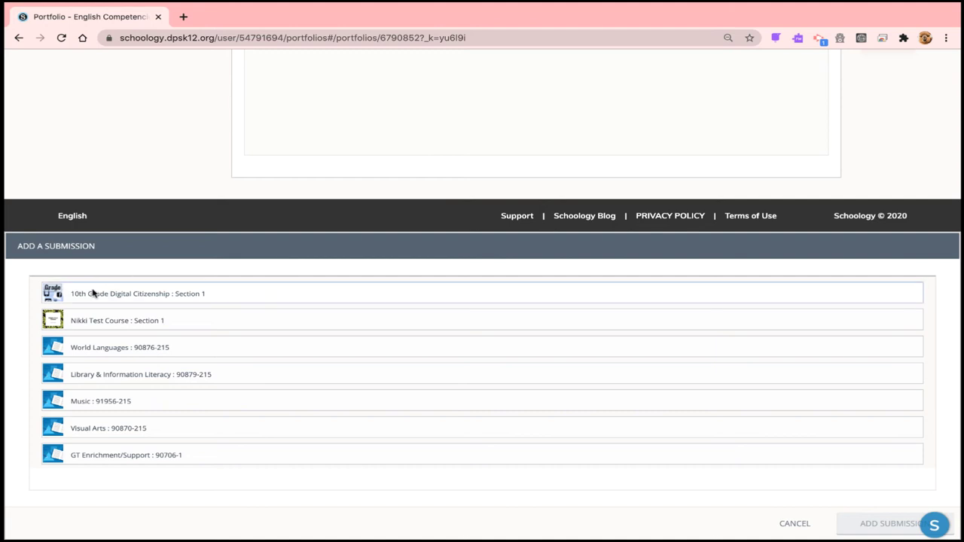
{"action": "left_click", "coordinate": [94, 294]}
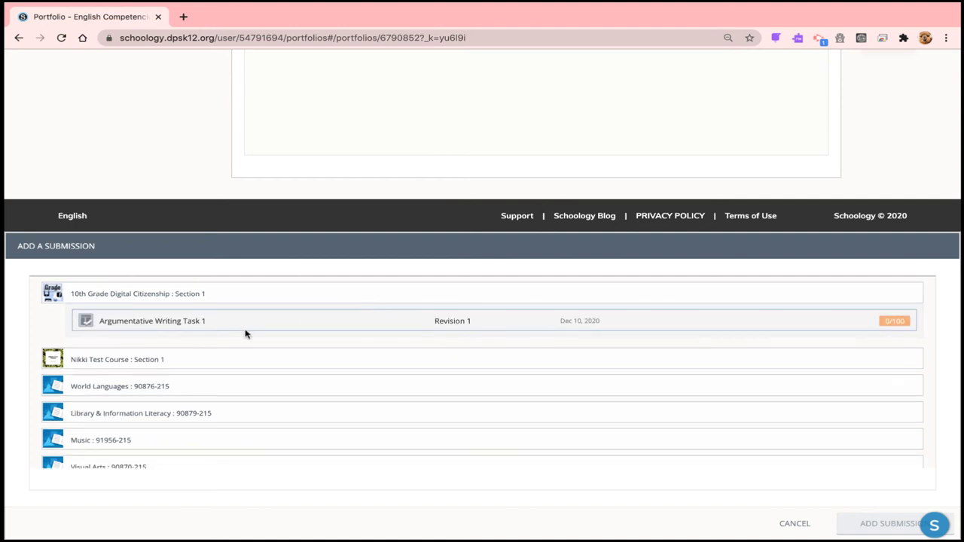
{"action": "left_click", "coordinate": [186, 322]}
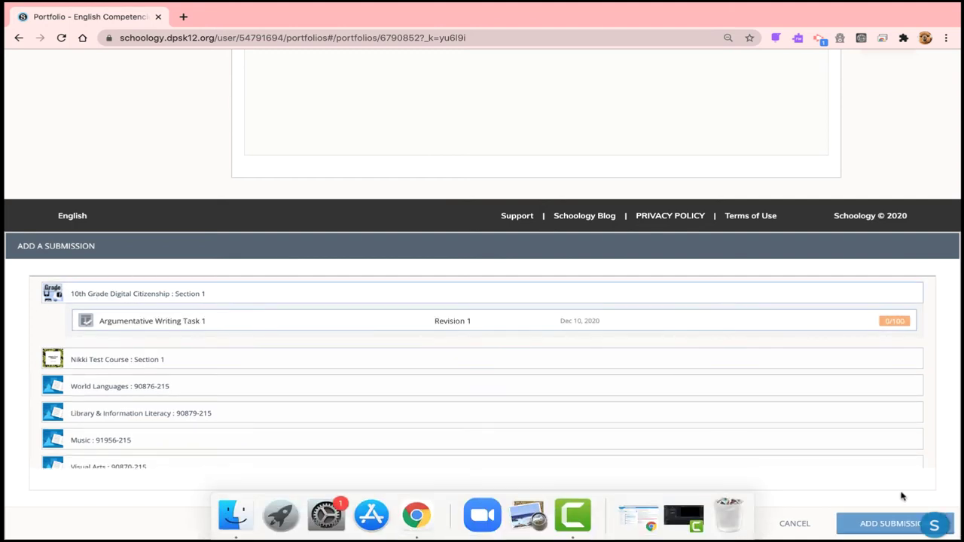
{"action": "left_click", "coordinate": [886, 531]}
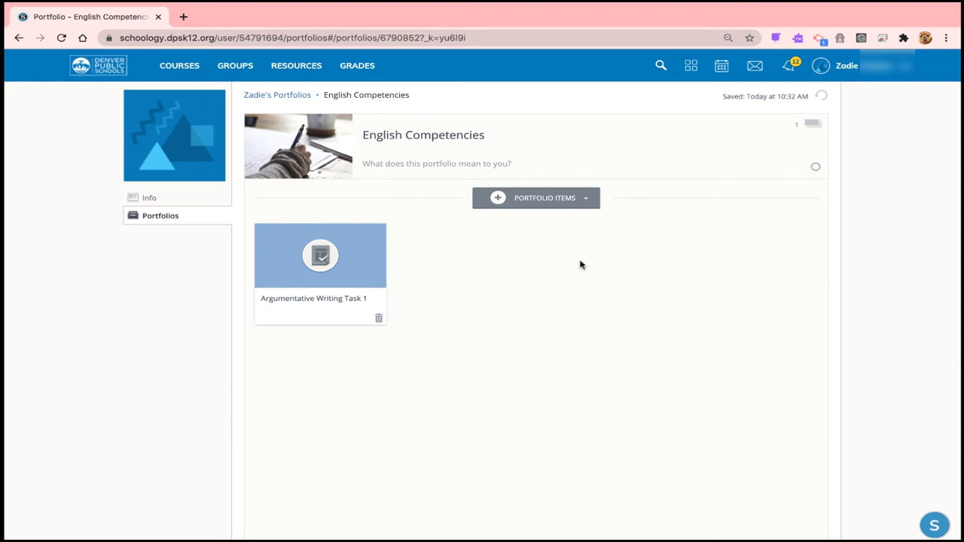
Add the DPS-UCD Partnered Research Proposal document from Downloads as a file item in the portfolio.
{"action": "left_click", "coordinate": [542, 198]}
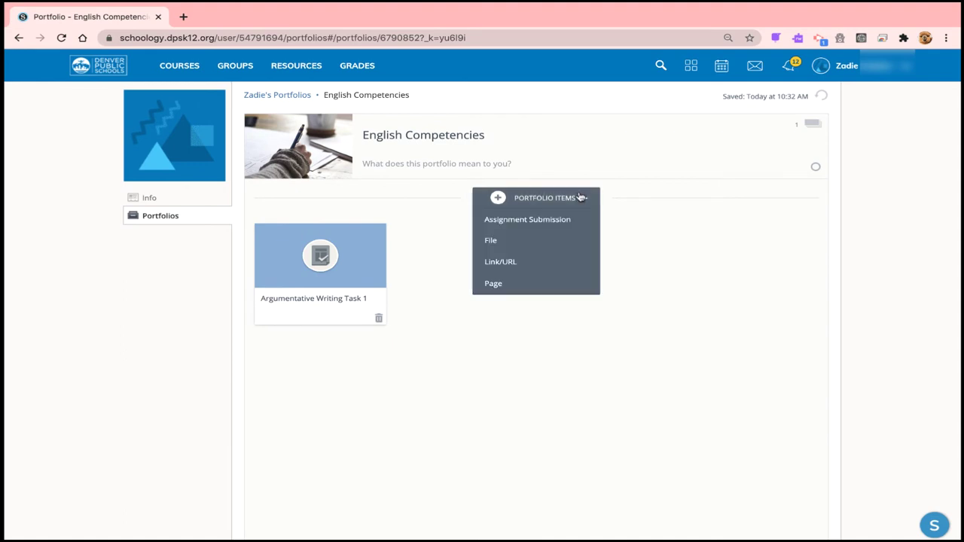
{"action": "left_click", "coordinate": [490, 241]}
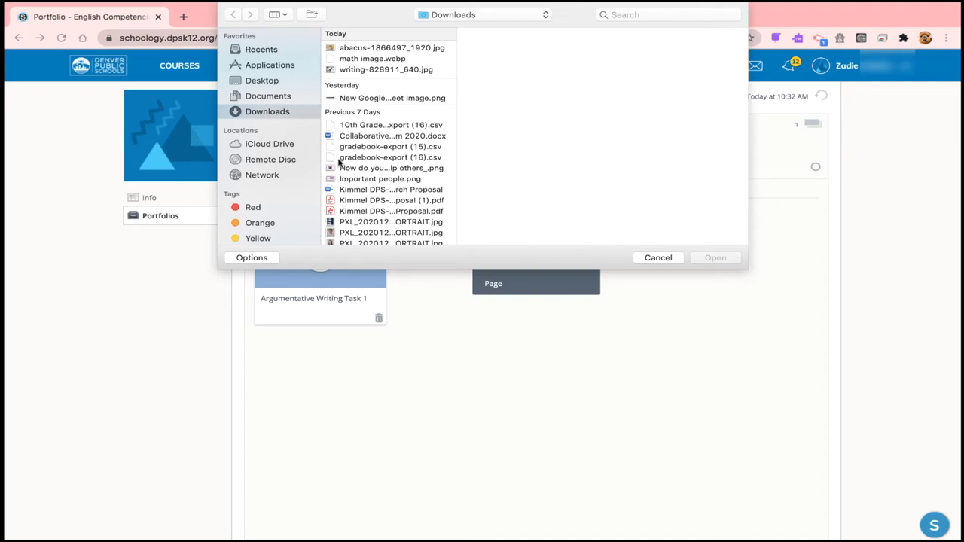
{"action": "double_click", "coordinate": [369, 192]}
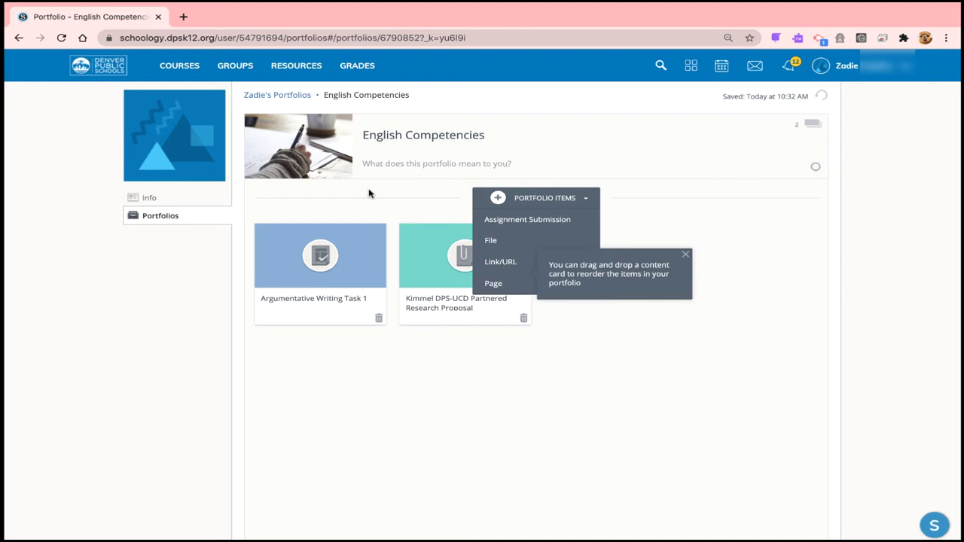
Add a link to ed-tequity.blogspot.com as a portfolio item.
{"action": "left_click", "coordinate": [499, 264]}
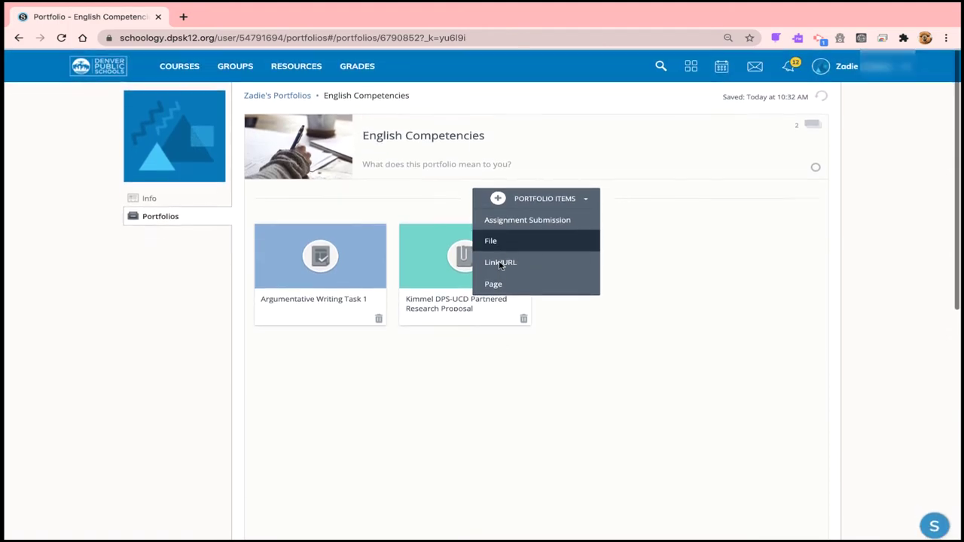
{"action": "left_click", "coordinate": [500, 264]}
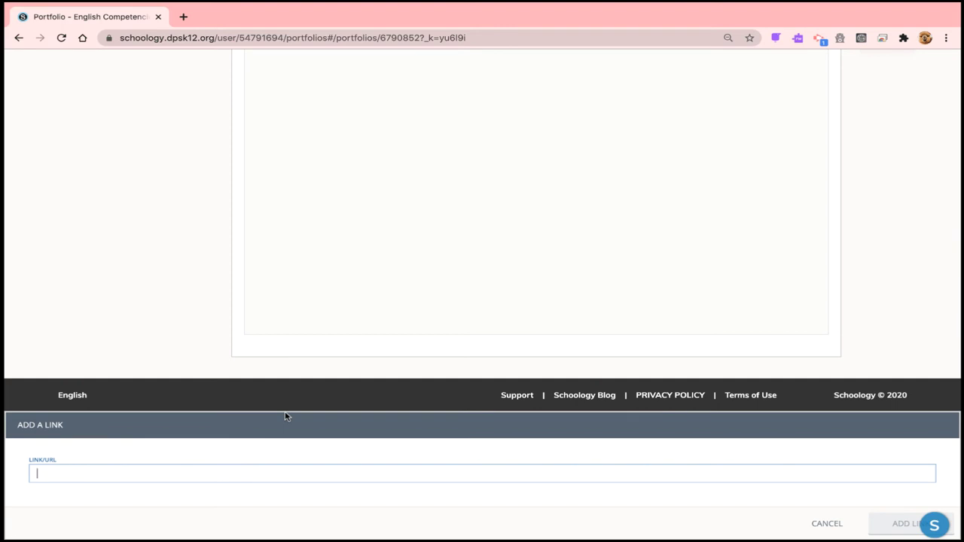
{"action": "type", "text": "ed-tequity.blogspot.com"}
{"action": "left_click", "coordinate": [902, 523]}
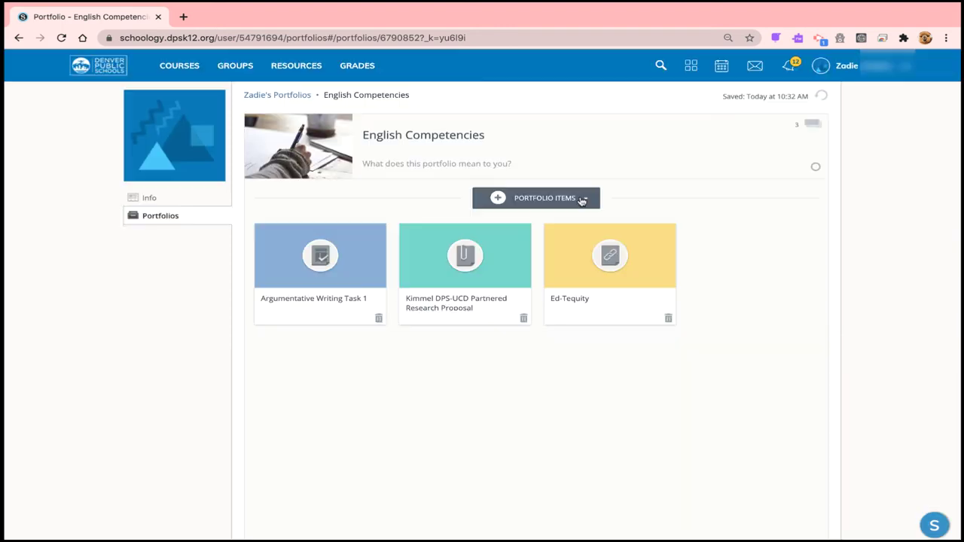
Add a page to the portfolio and embed the Hydroelectric Power Observation document from Google Drive, approving the Drive app's access.
{"action": "left_click", "coordinate": [581, 200]}
{"action": "left_click", "coordinate": [495, 283]}
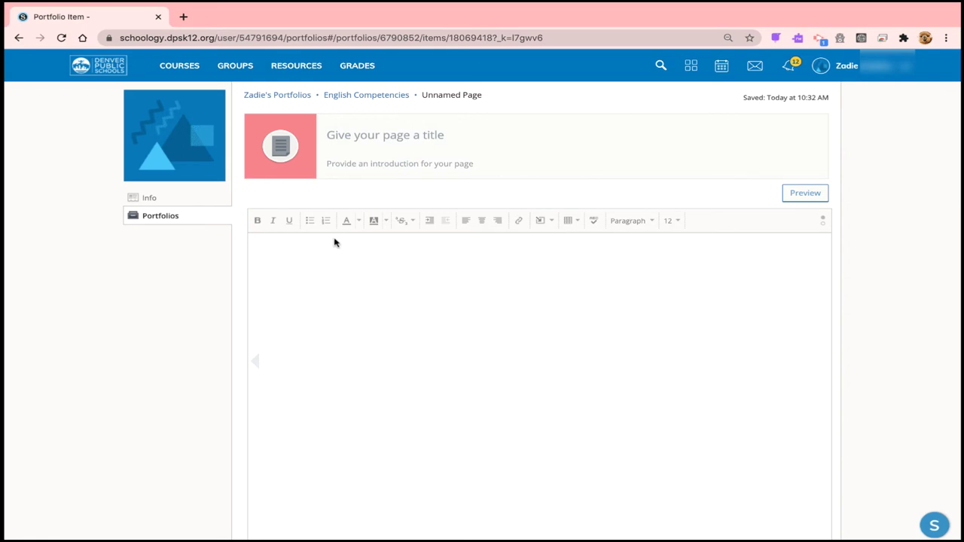
{"action": "left_click", "coordinate": [551, 223]}
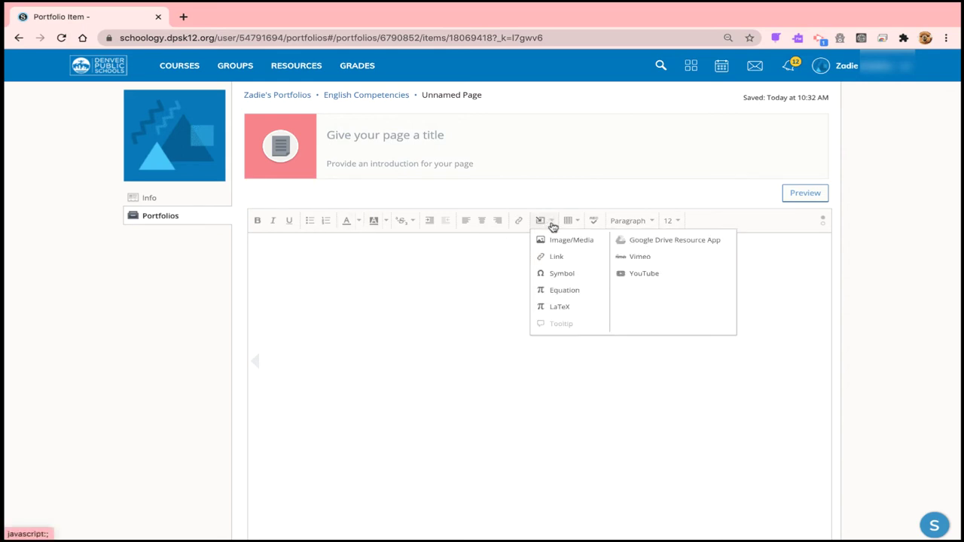
{"action": "left_click", "coordinate": [625, 243]}
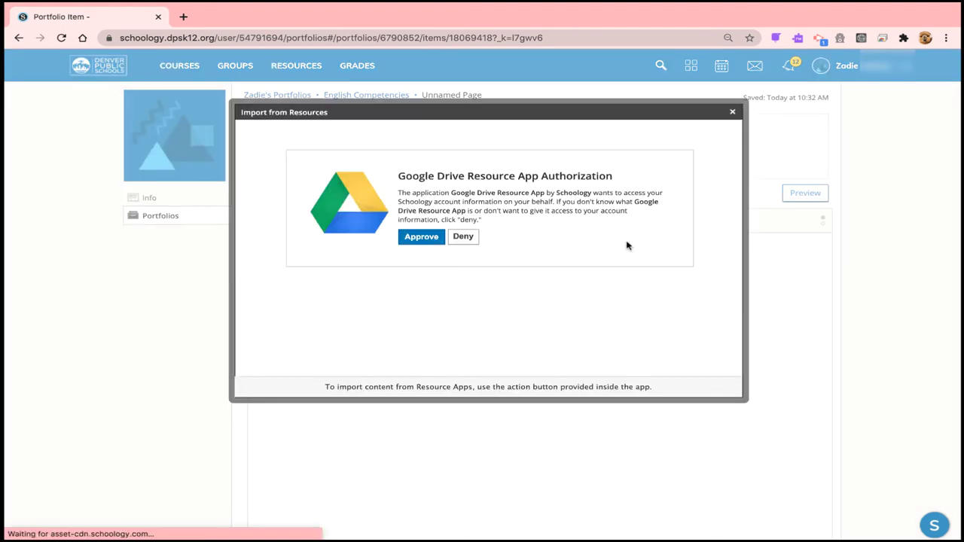
{"action": "left_click", "coordinate": [426, 239]}
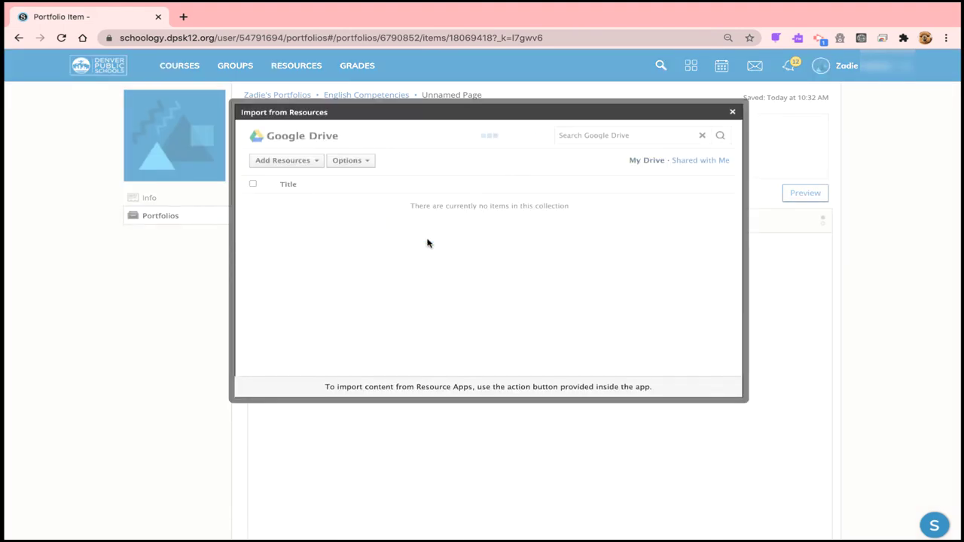
{"action": "left_click", "coordinate": [252, 242]}
{"action": "left_click", "coordinate": [273, 137]}
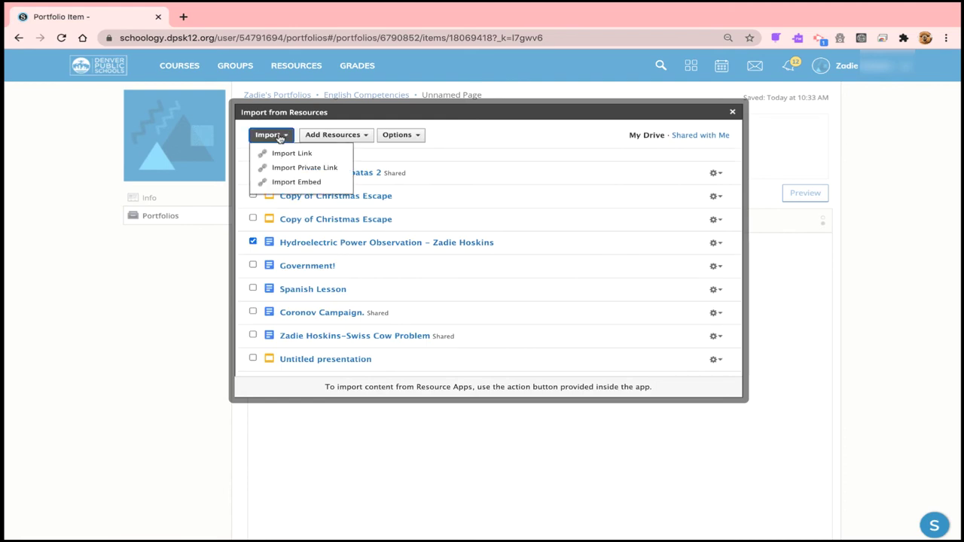
{"action": "left_click", "coordinate": [287, 183]}
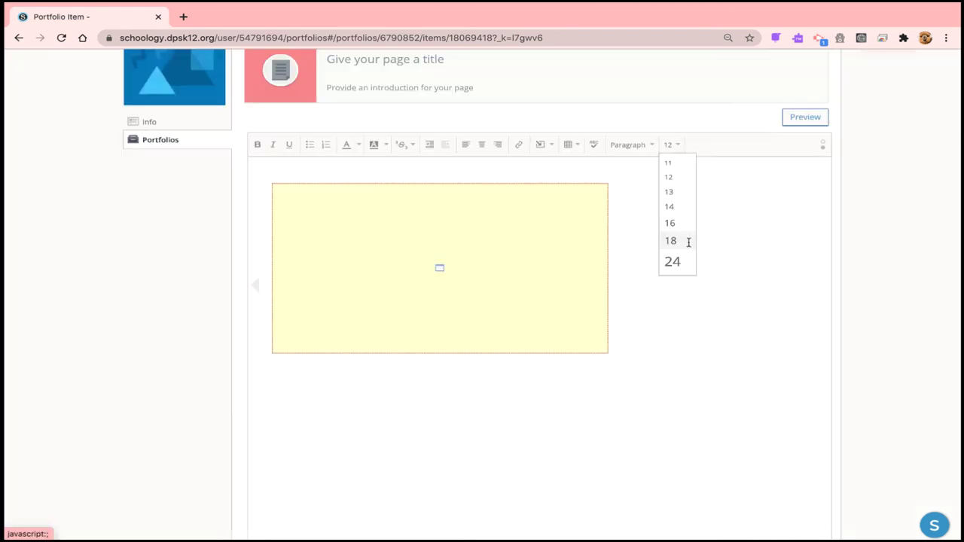
Write "Type a response" at font size 18 below the embedded document.
{"action": "left_click", "coordinate": [670, 241]}
{"action": "type", "text": "Type a rso"}
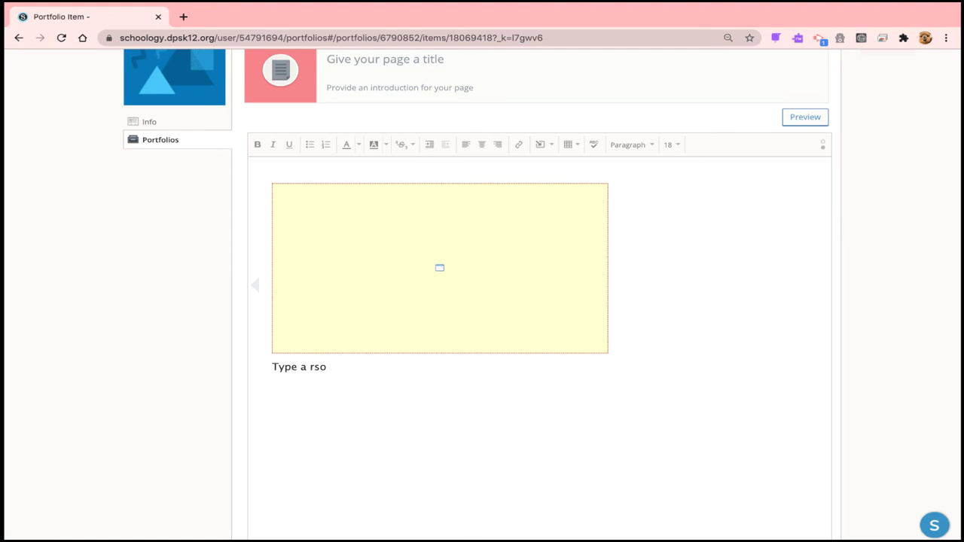
{"action": "key", "text": "BackSpace"}
{"action": "key", "text": "BackSpace"}
{"action": "type", "text": "esponse"}
Insert the Google Meet banner PNG from Downloads into the page below the response text.
{"action": "left_click", "coordinate": [553, 146]}
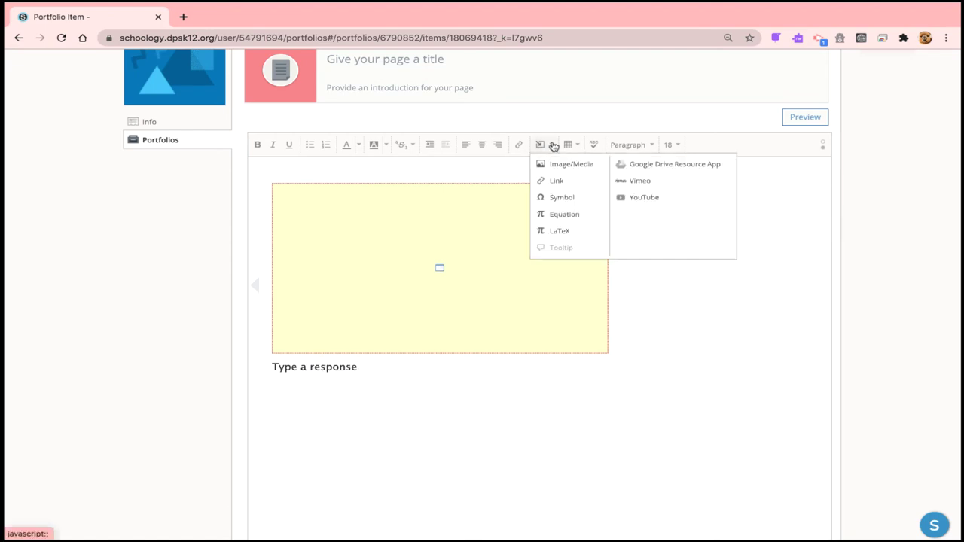
{"action": "left_click", "coordinate": [551, 163]}
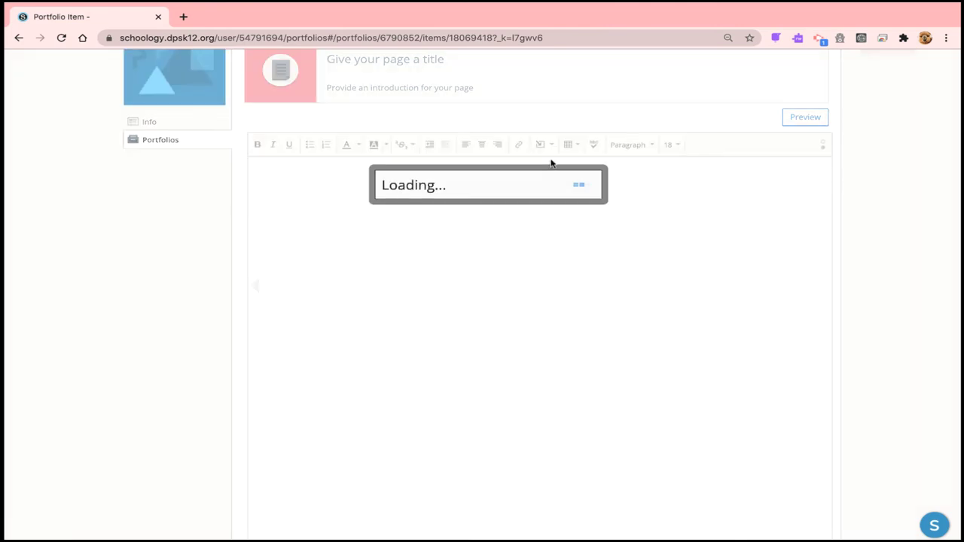
{"action": "left_click", "coordinate": [407, 214]}
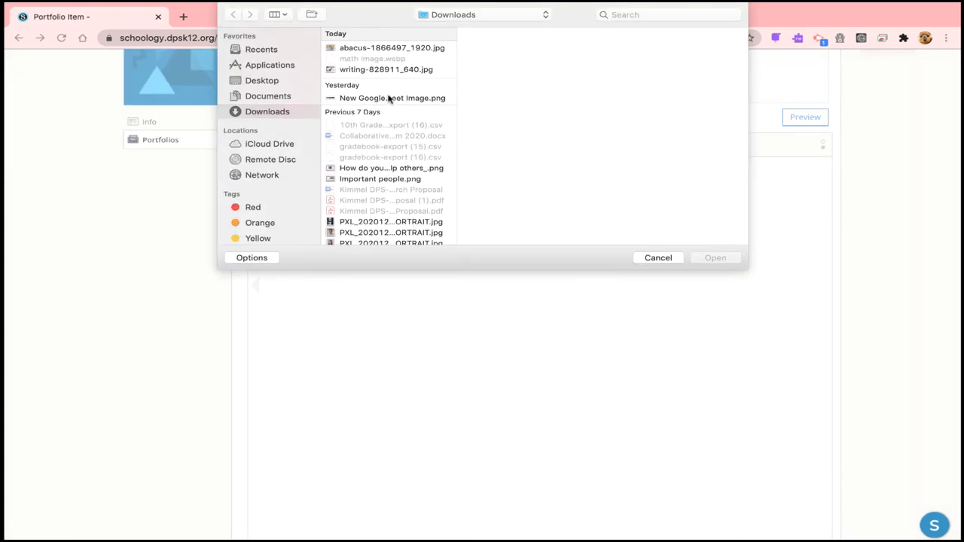
{"action": "left_click", "coordinate": [389, 99]}
{"action": "double_click", "coordinate": [389, 98]}
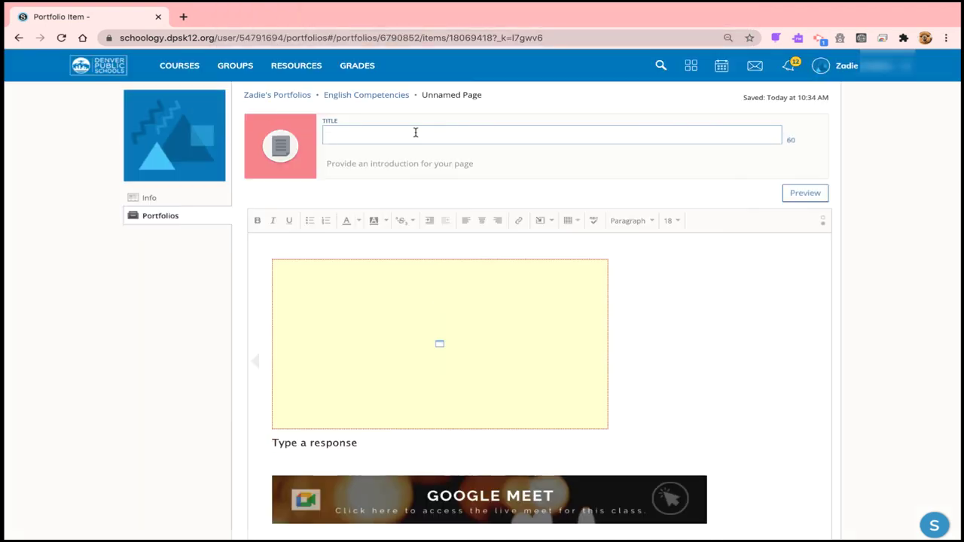
Return to the English Competencies portfolio and look through the Argumentative Writing Task 1 item.
{"action": "left_click", "coordinate": [357, 94]}
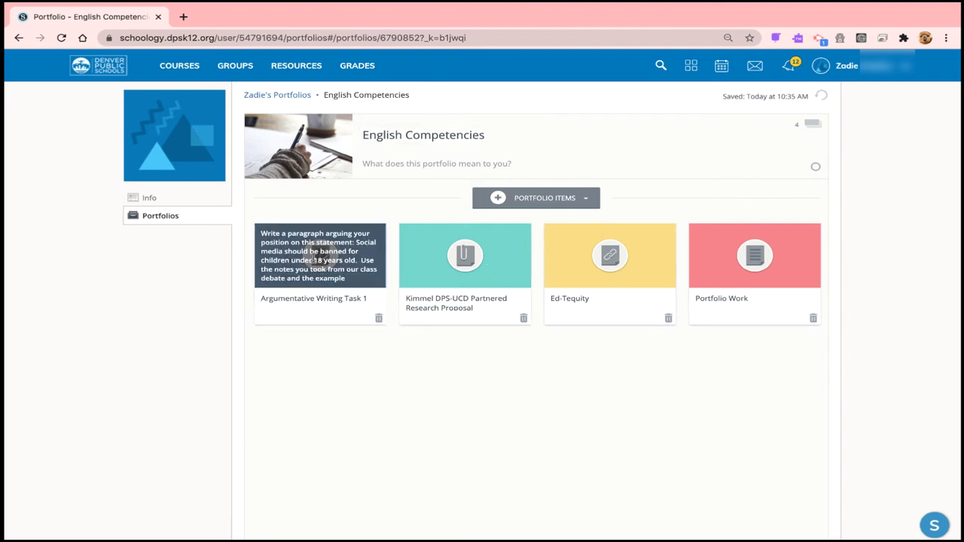
{"action": "left_click", "coordinate": [315, 261]}
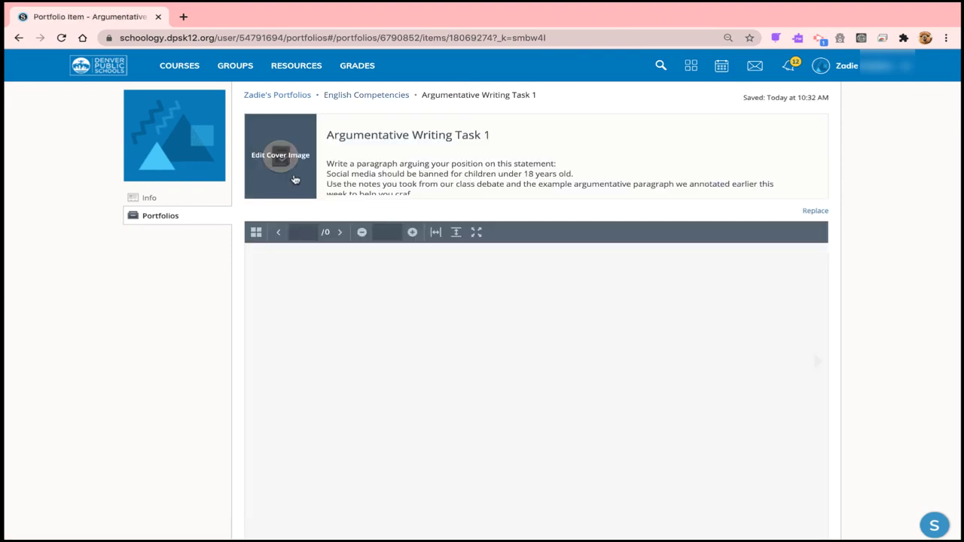
{"action": "scroll", "coordinate": [293, 178], "scroll_direction": "down", "scroll_amount": 10}
{"action": "key", "text": "alt+Left"}
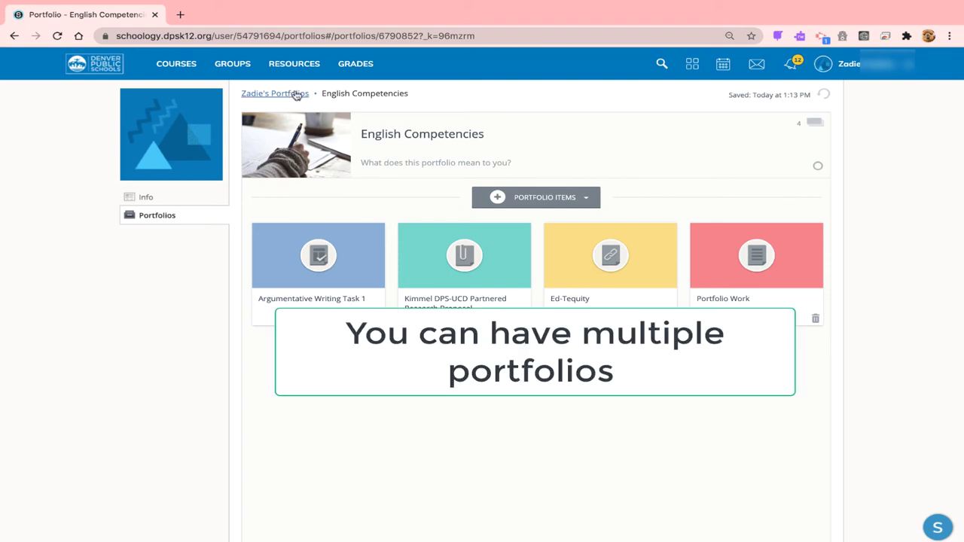
From the list of portfolios, open the sharing link for English Competencies and reset it.
{"action": "left_click", "coordinate": [293, 94]}
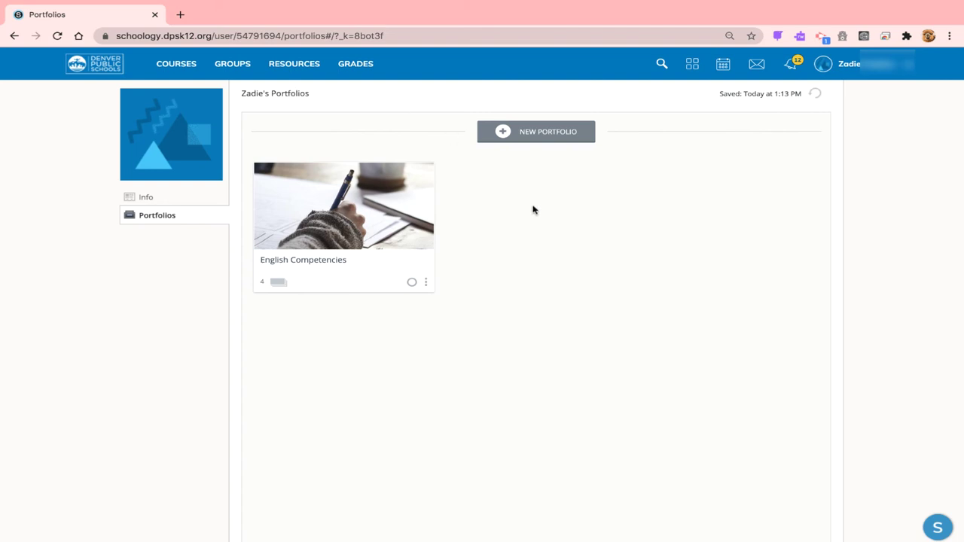
{"action": "left_click", "coordinate": [413, 283]}
{"action": "left_click", "coordinate": [426, 284]}
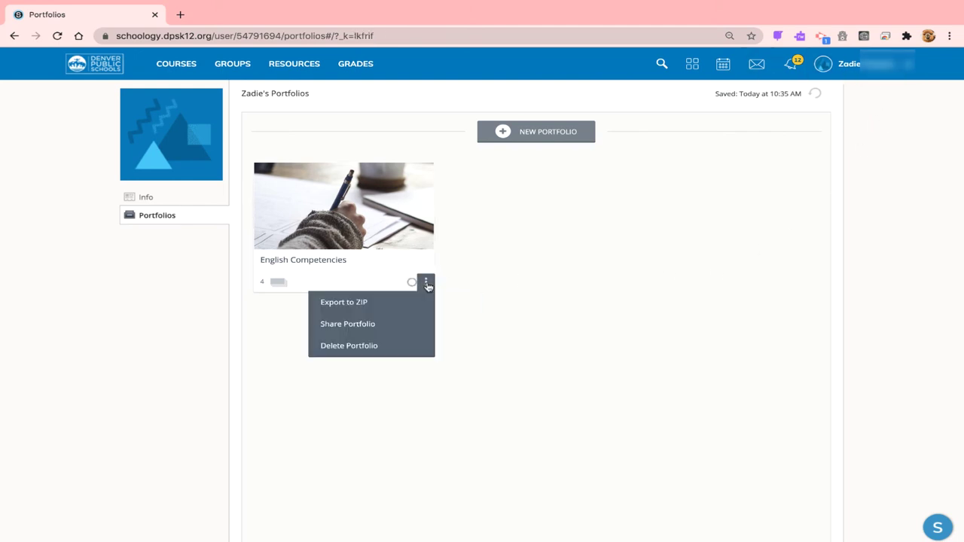
{"action": "left_click", "coordinate": [342, 324]}
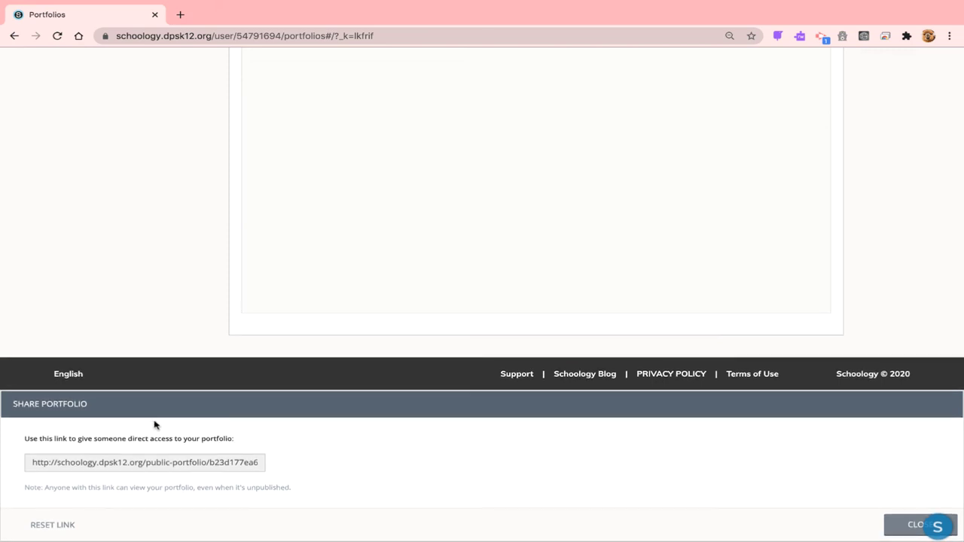
{"action": "left_click", "coordinate": [140, 464]}
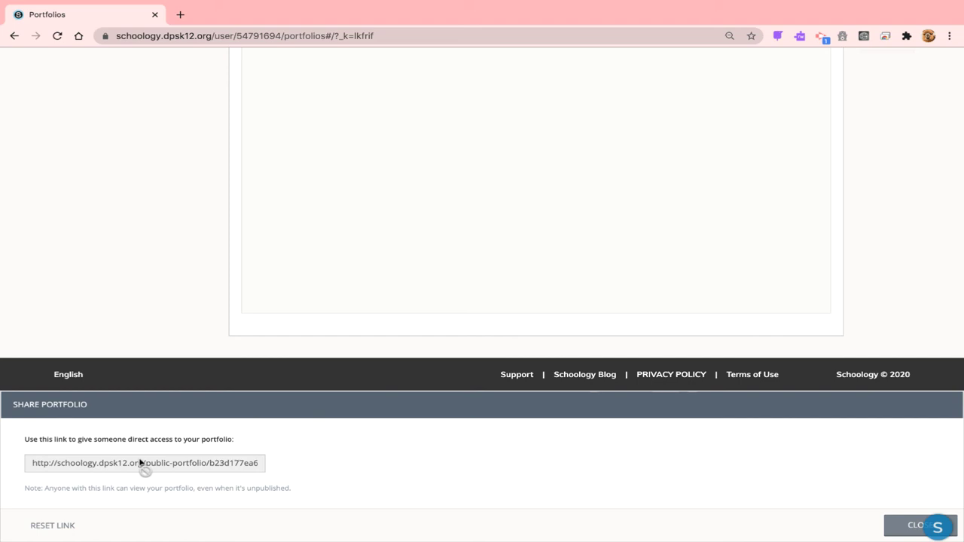
{"action": "left_click", "coordinate": [55, 527]}
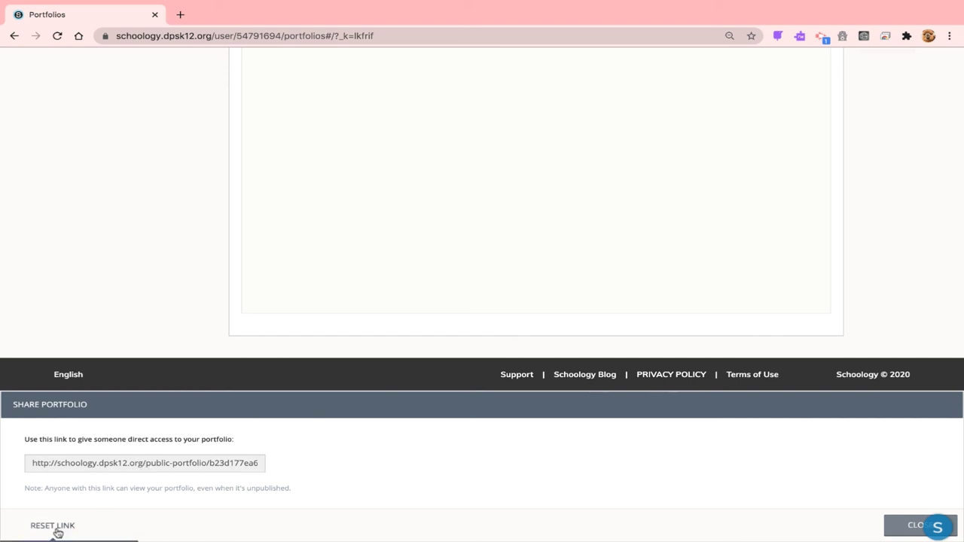